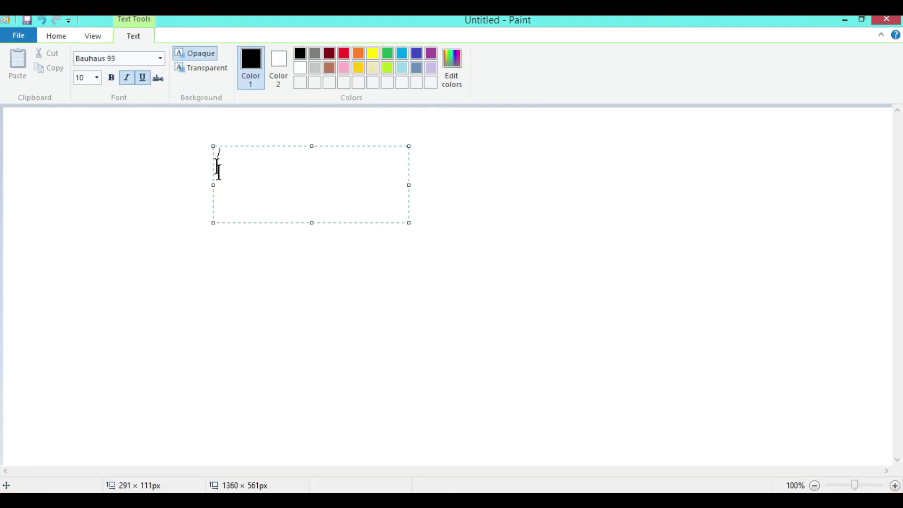
# Resize the empty text box to about 403 × 99 px and enter the text "hello good morning" in it.
pyautogui.moveTo(213, 222); pyautogui.dragTo(183, 179)
pyautogui.moveTo(296, 180); pyautogui.dragTo(298, 208)
pyautogui.moveTo(408, 181); pyautogui.dragTo(444, 177)
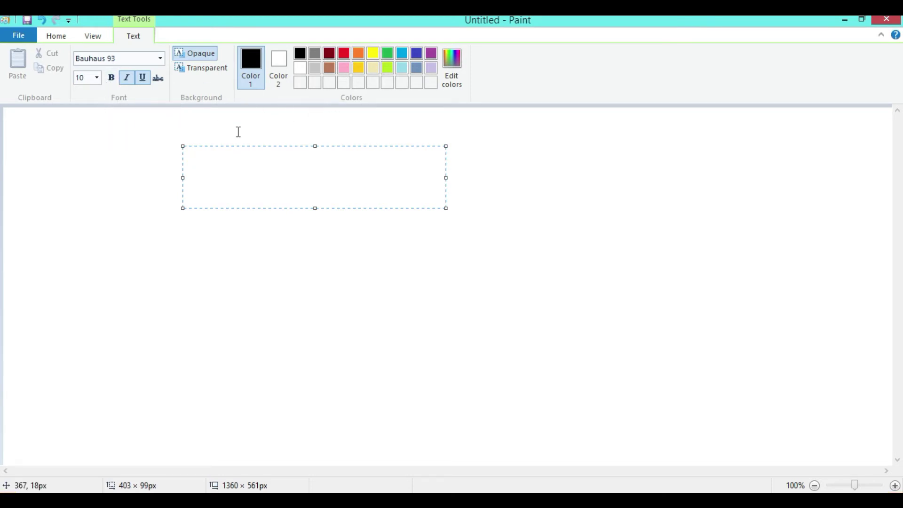
pyautogui.write('H')
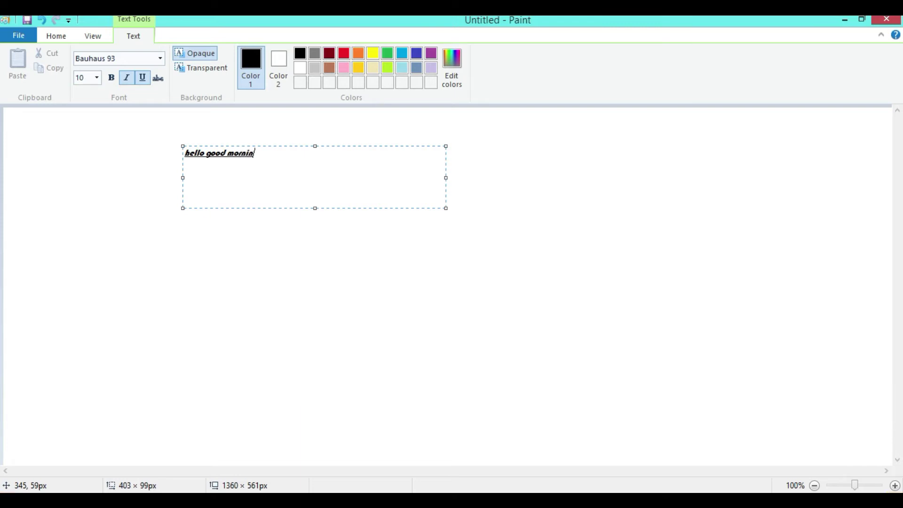
# Set the "hello good morning" text to size 36 and enlarge its text box to about 481 × 155 px.
pyautogui.moveTo(262, 159); pyautogui.dragTo(186, 161)
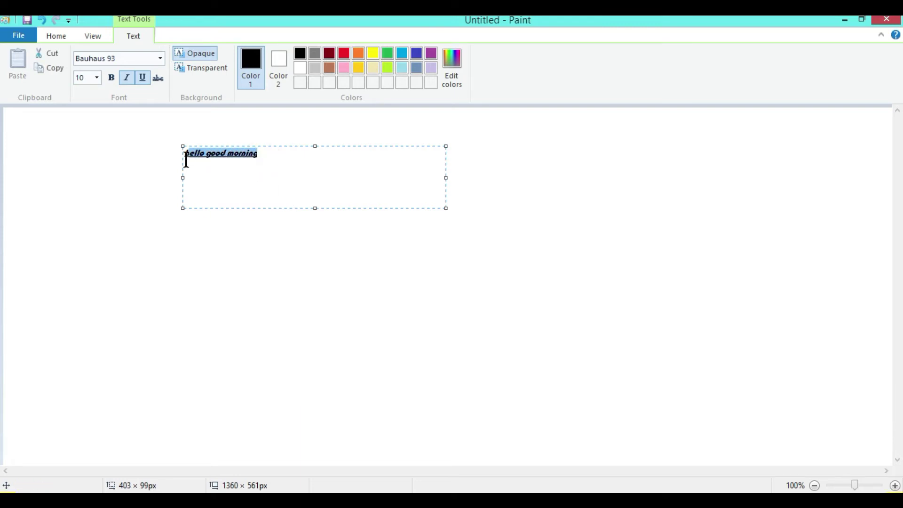
pyautogui.click(97, 78)
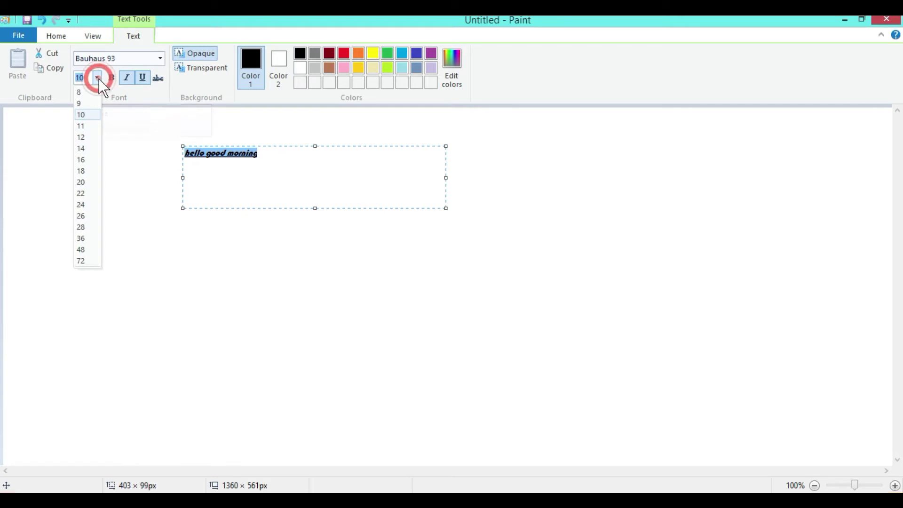
pyautogui.click(84, 240)
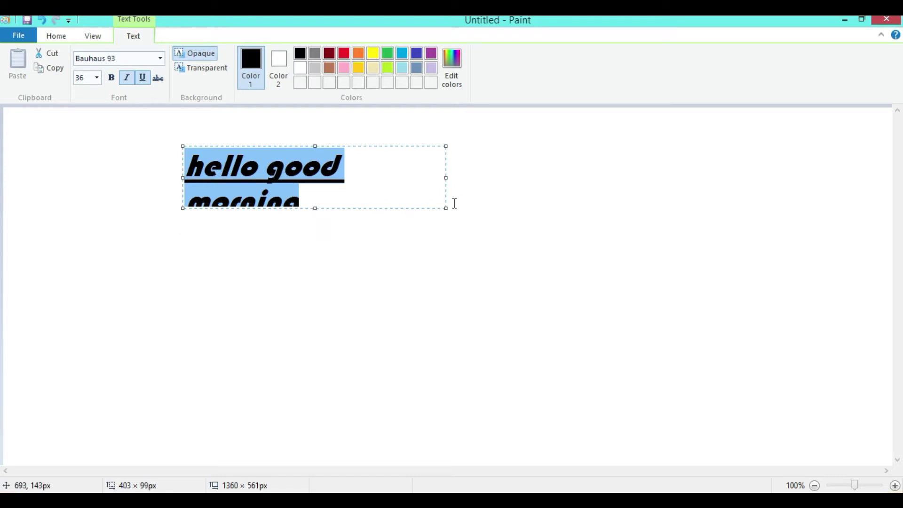
pyautogui.moveTo(444, 208); pyautogui.dragTo(496, 244)
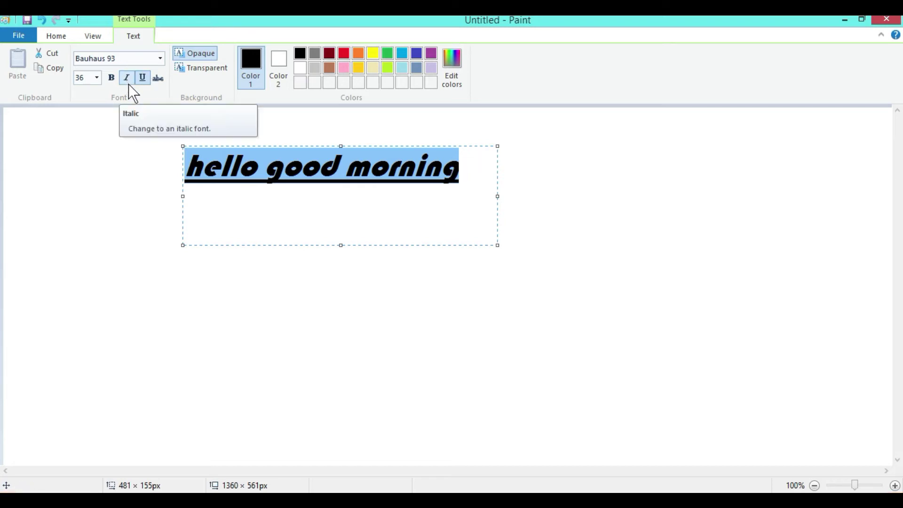
# Make the "hello good morning" text bold and remove its italic and underline formatting.
pyautogui.click(142, 78)
pyautogui.click(114, 78)
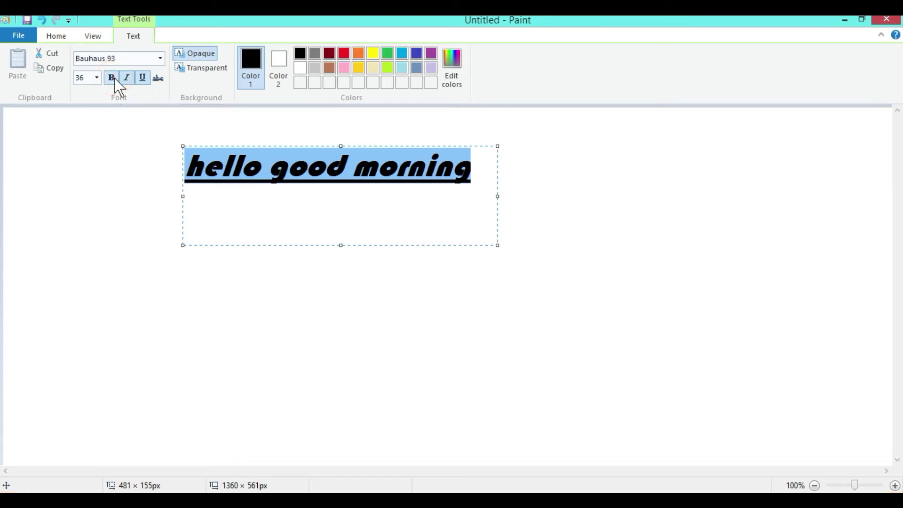
pyautogui.click(126, 78)
pyautogui.click(144, 78)
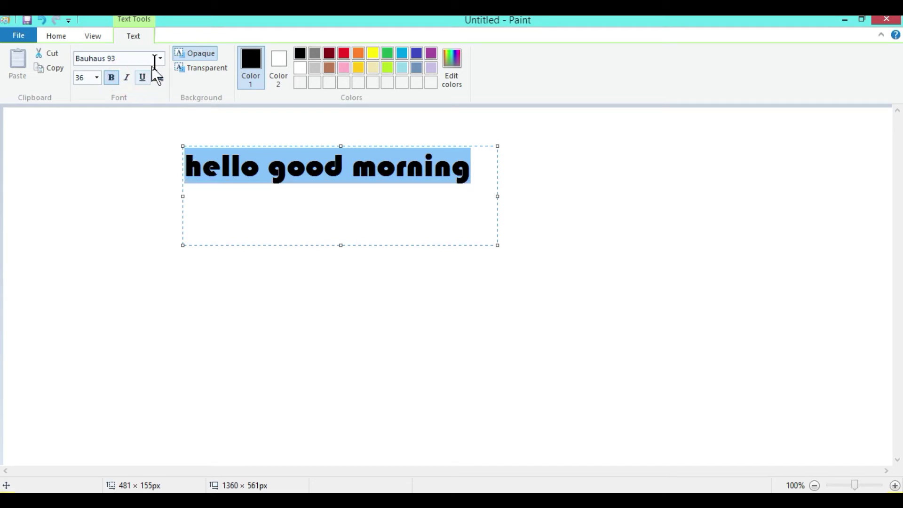
# Change the greeting text to the Bodoni MT Black font in turquoise and commit it to the canvas.
pyautogui.click(160, 58)
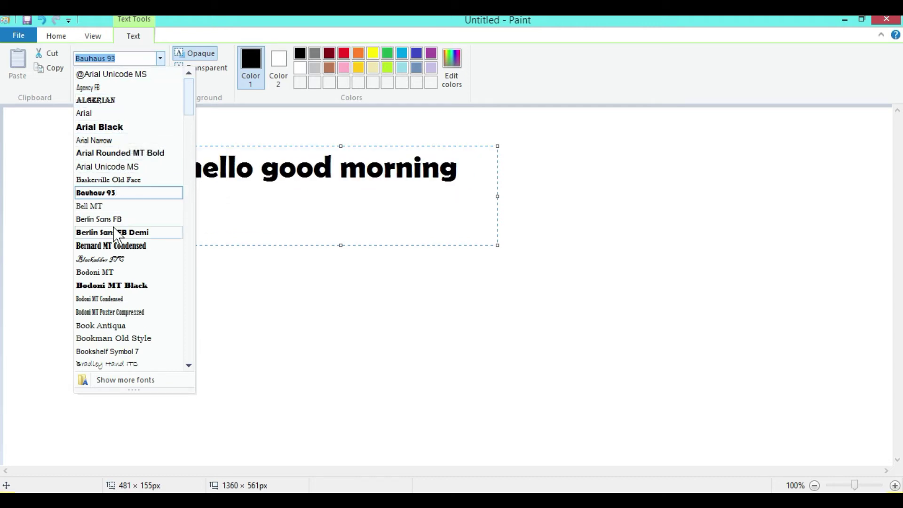
pyautogui.click(102, 285)
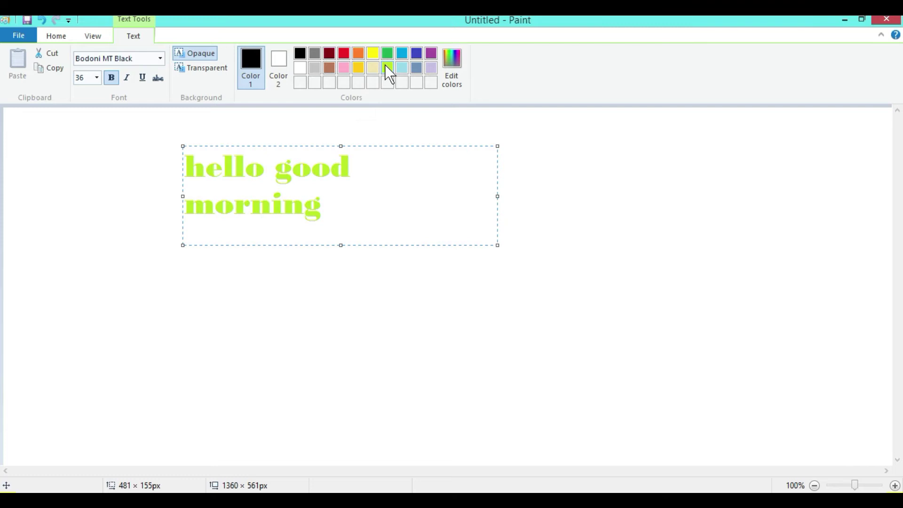
pyautogui.click(405, 50)
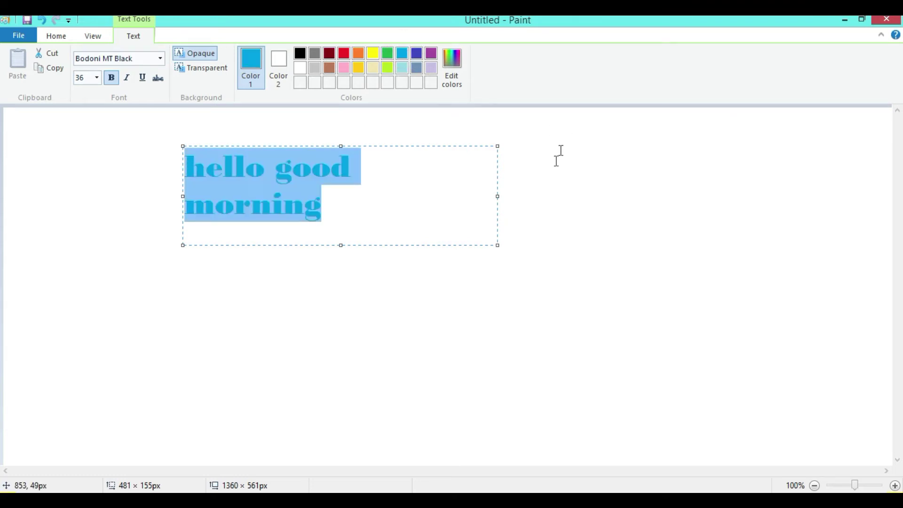
pyautogui.click(546, 181)
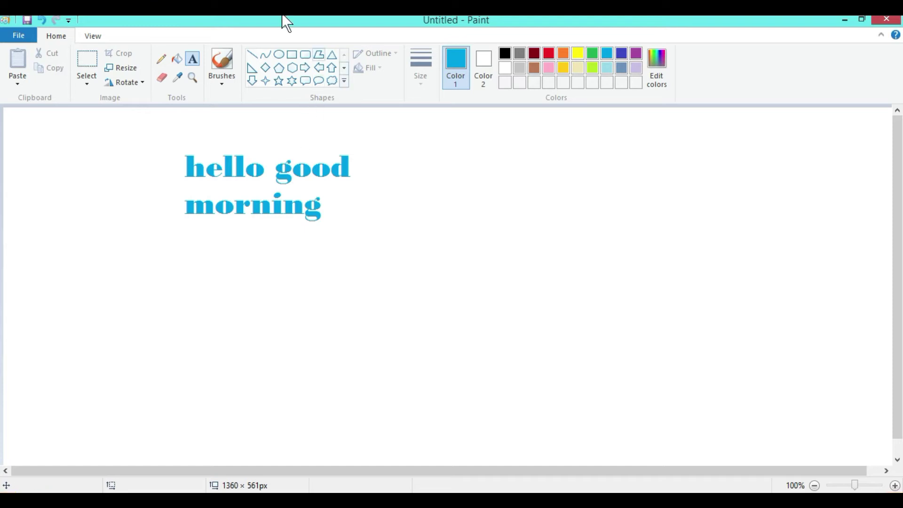
# Draw a six-point star about 346 × 340 px beside the greeting text and fill it with red.
pyautogui.click(291, 81)
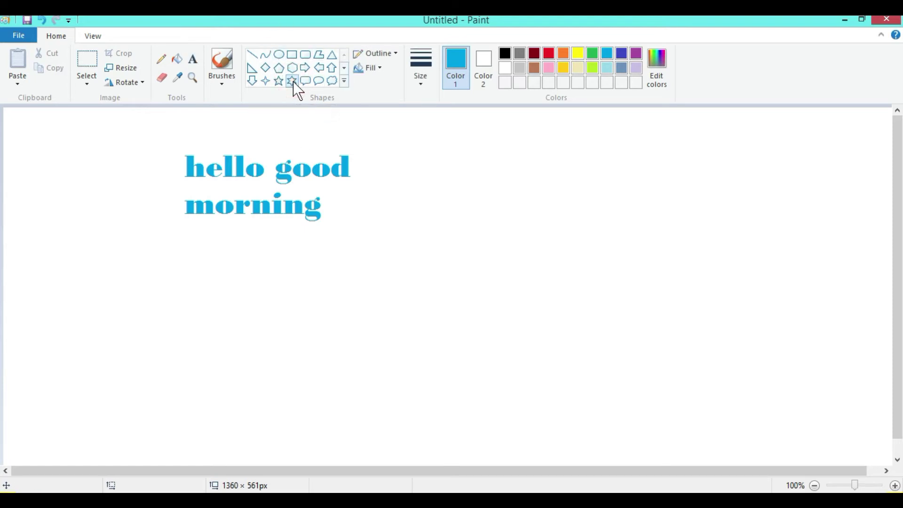
pyautogui.moveTo(523, 199); pyautogui.dragTo(753, 424)
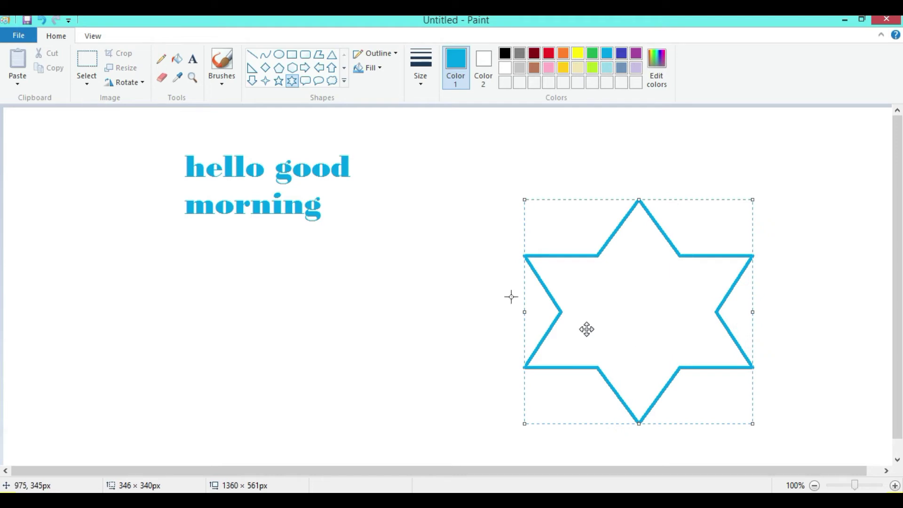
pyautogui.click(178, 61)
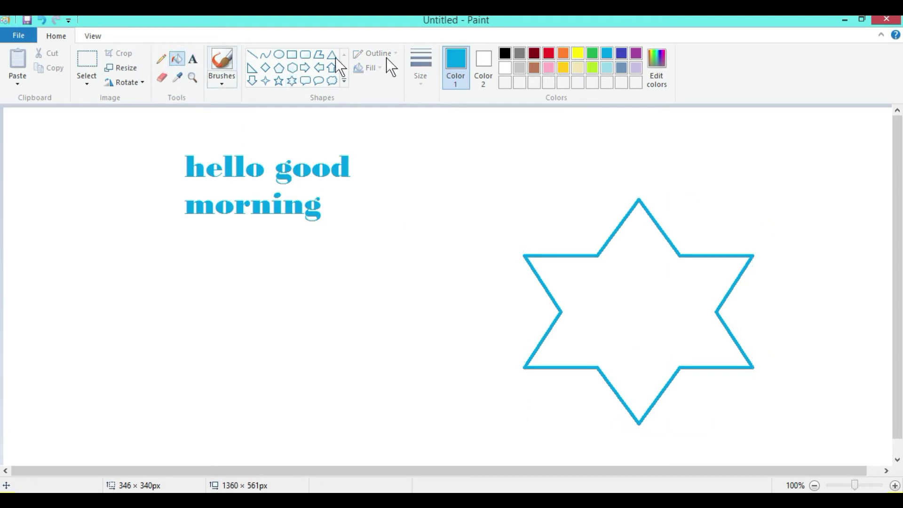
pyautogui.click(548, 54)
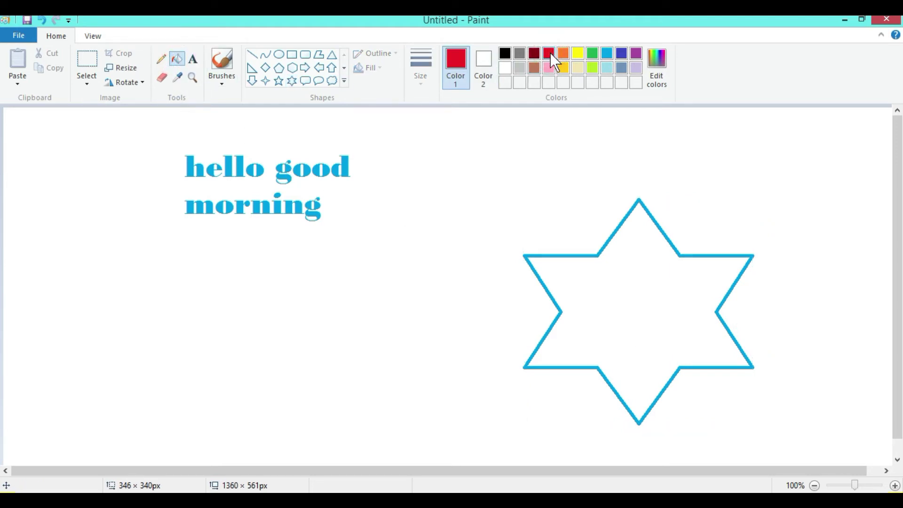
pyautogui.click(640, 291)
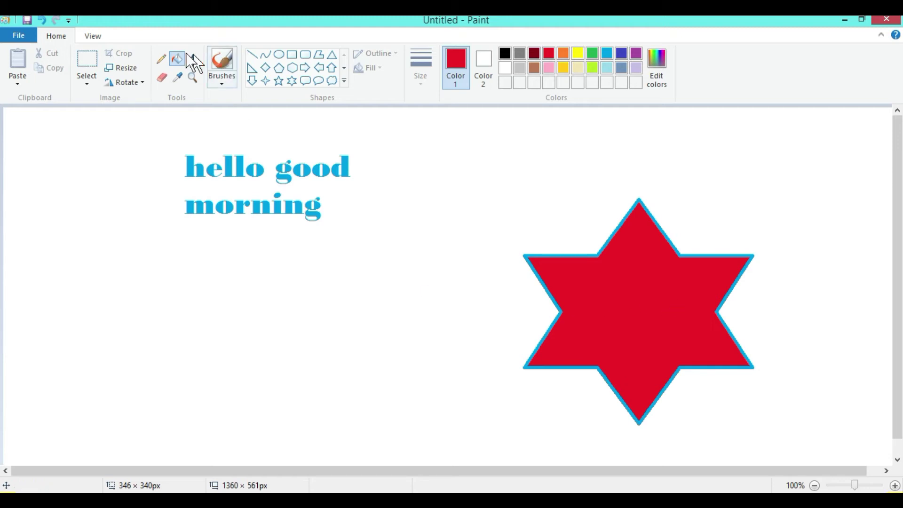
# Add the text "shining" inside the red star and shift its text box slightly to fit within the star.
pyautogui.click(193, 67)
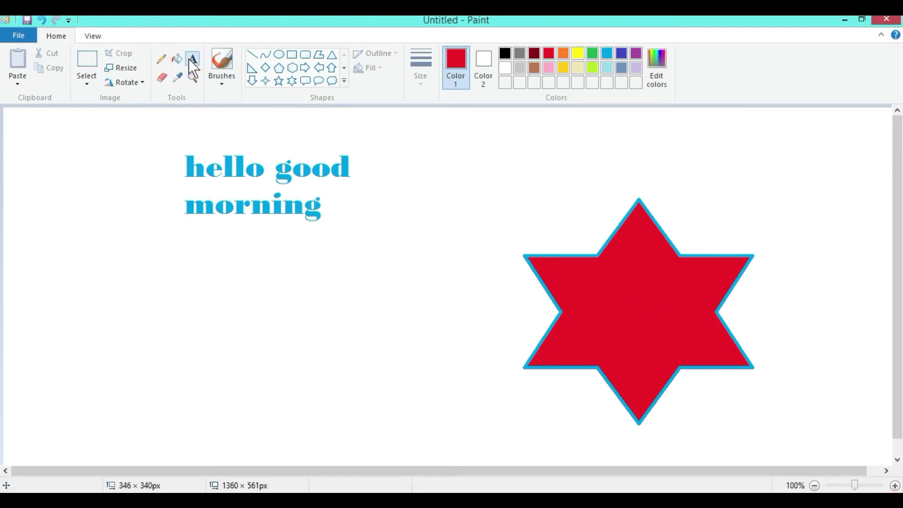
pyautogui.click(583, 288)
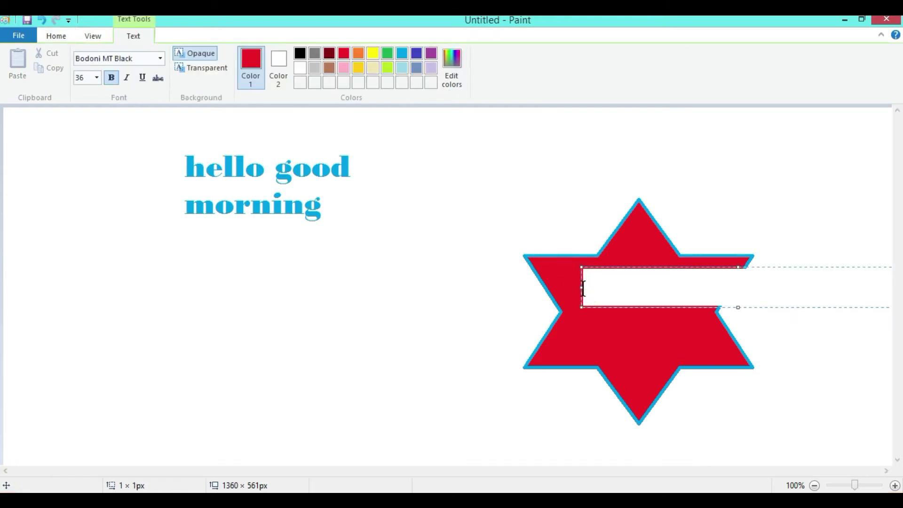
pyautogui.write('shining')
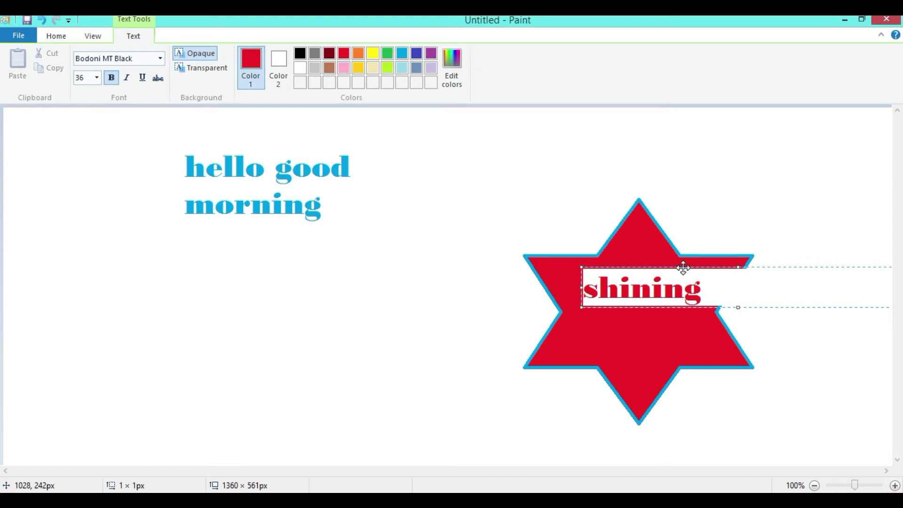
pyautogui.moveTo(683, 268)
pyautogui.mouseDown()
pyautogui.moveTo(669, 264)
pyautogui.moveTo(626, 292)
pyautogui.moveTo(636, 312)
pyautogui.moveTo(707, 227)
pyautogui.moveTo(605, 193)
pyautogui.moveTo(566, 197)
pyautogui.moveTo(693, 256)
pyautogui.moveTo(696, 278)
pyautogui.mouseUp()
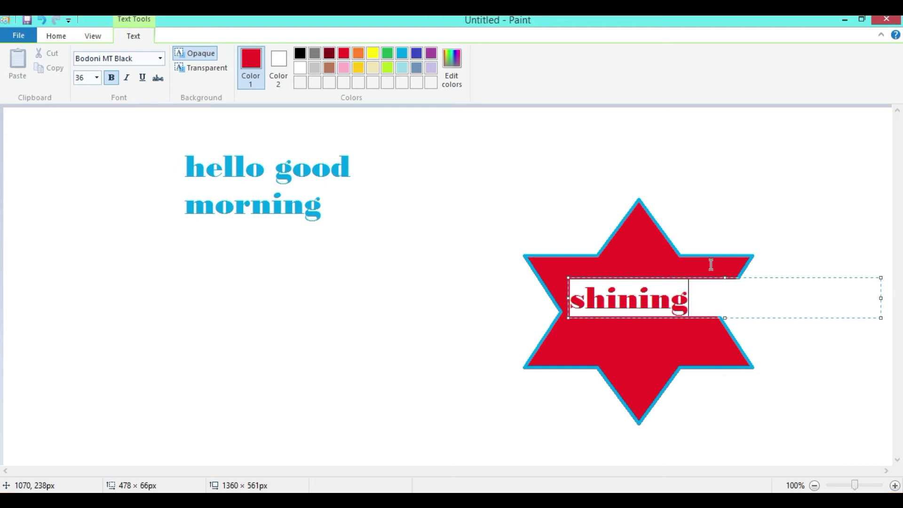
# Give the "shining" text a transparent background, recolor it gold and commit it to the canvas.
pyautogui.click(197, 72)
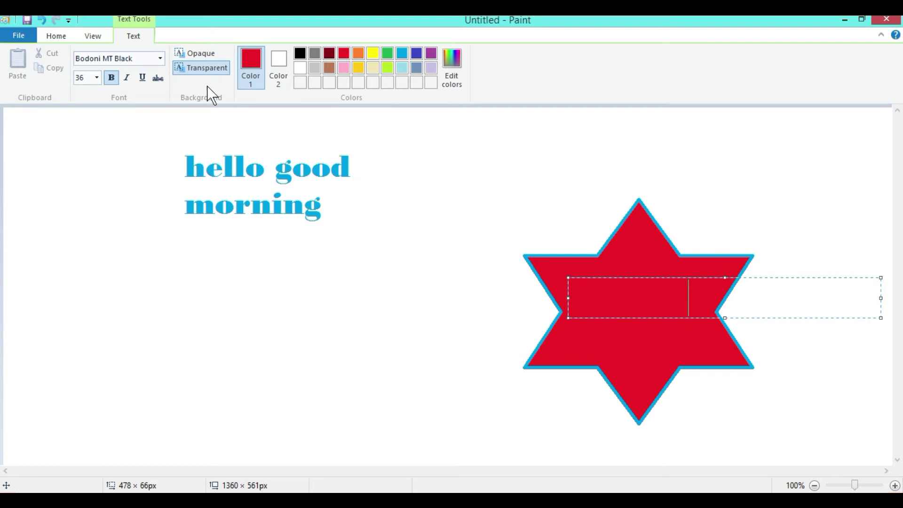
pyautogui.moveTo(687, 301); pyautogui.dragTo(553, 276)
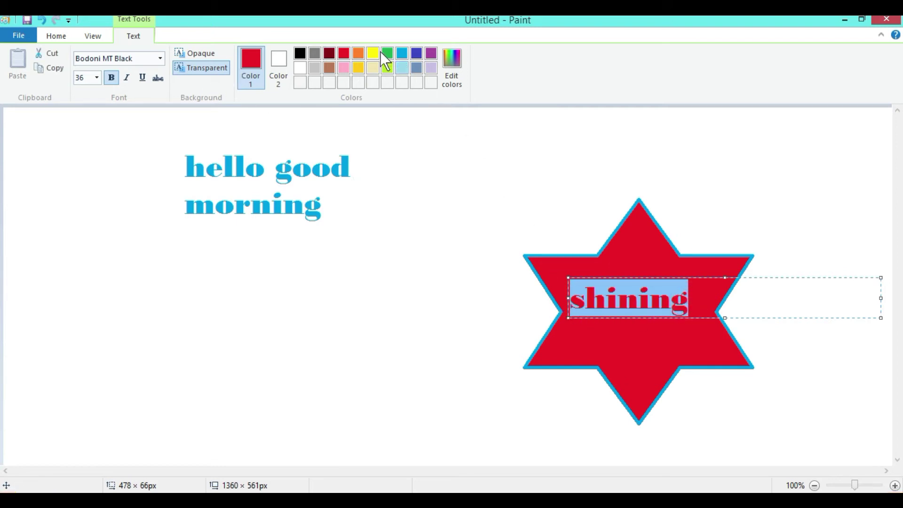
pyautogui.click(356, 67)
pyautogui.click(436, 153)
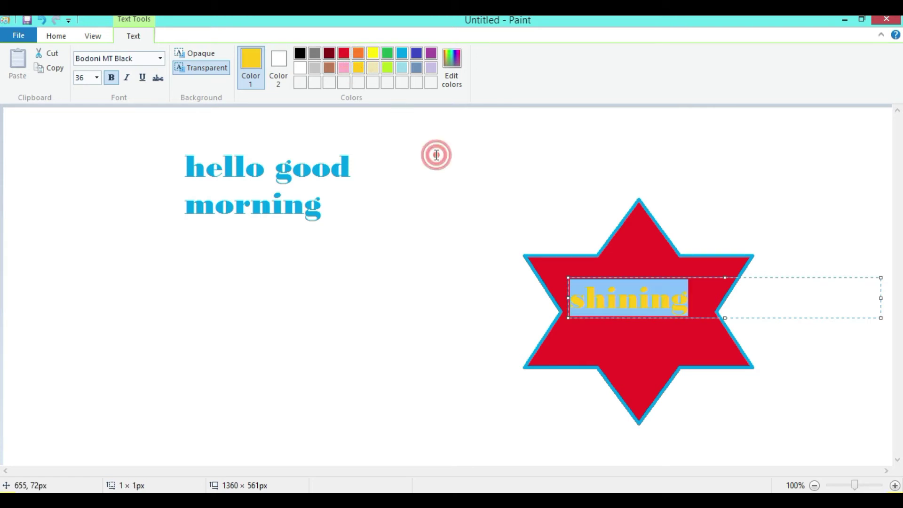
# Try to reopen the committed word "shining" on the star for editing.
pyautogui.click(647, 305)
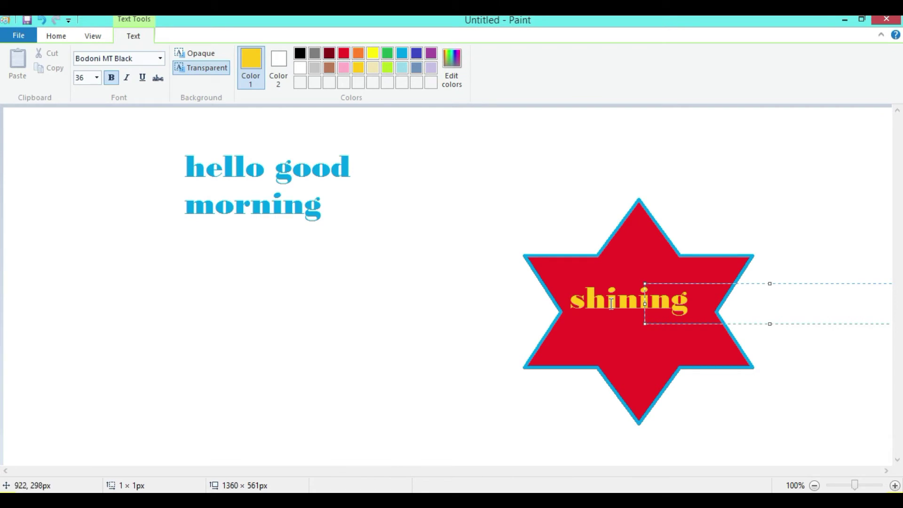
pyautogui.click(611, 303)
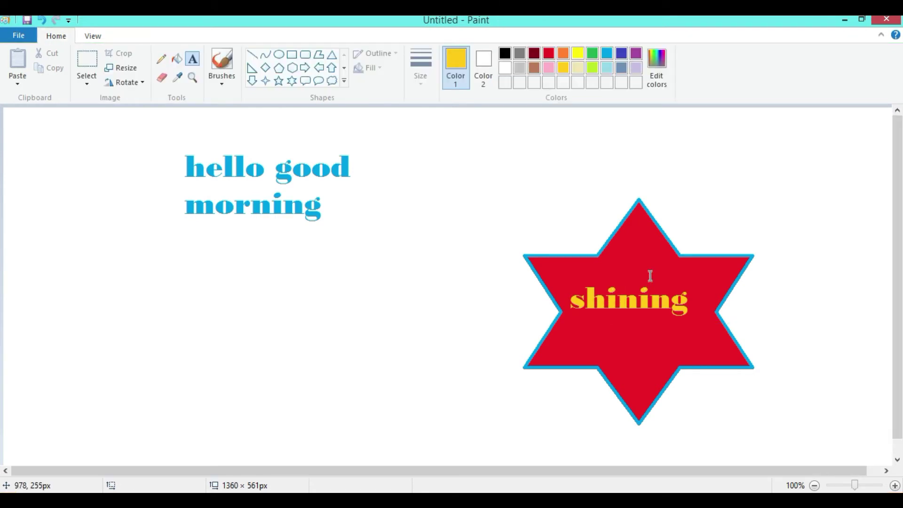
pyautogui.click(624, 303)
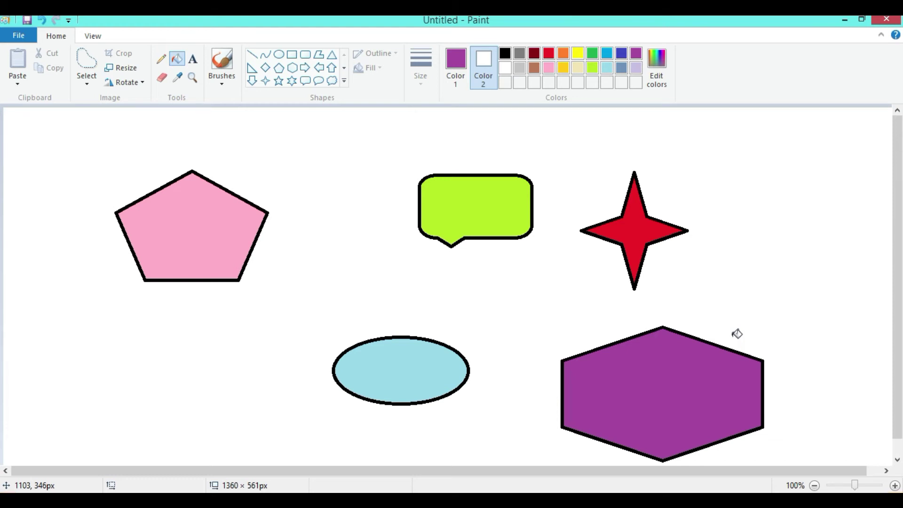
# Cut out an area of about 136 × 87 px inside the pink pentagon with a rectangular selection and move it beside the pentagon.
pyautogui.click(86, 84)
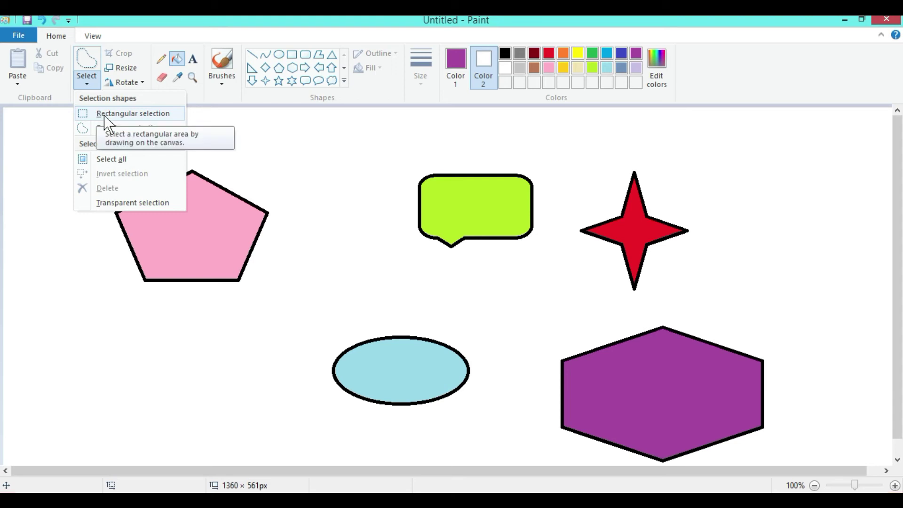
pyautogui.click(138, 114)
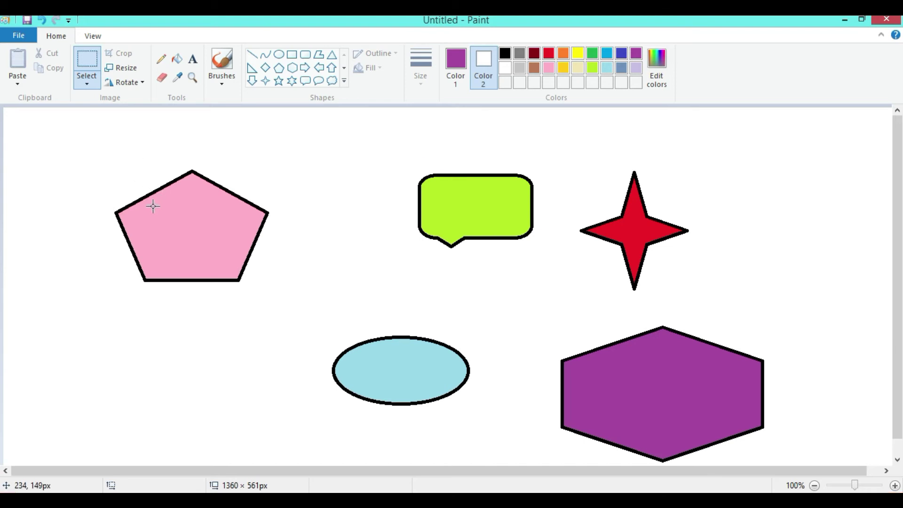
pyautogui.moveTo(143, 205); pyautogui.dragTo(234, 263)
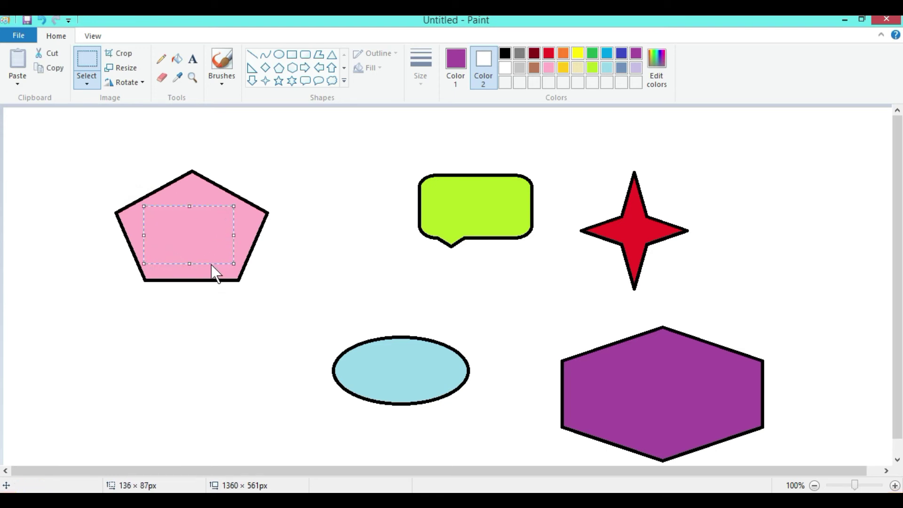
pyautogui.moveTo(200, 228); pyautogui.dragTo(329, 256)
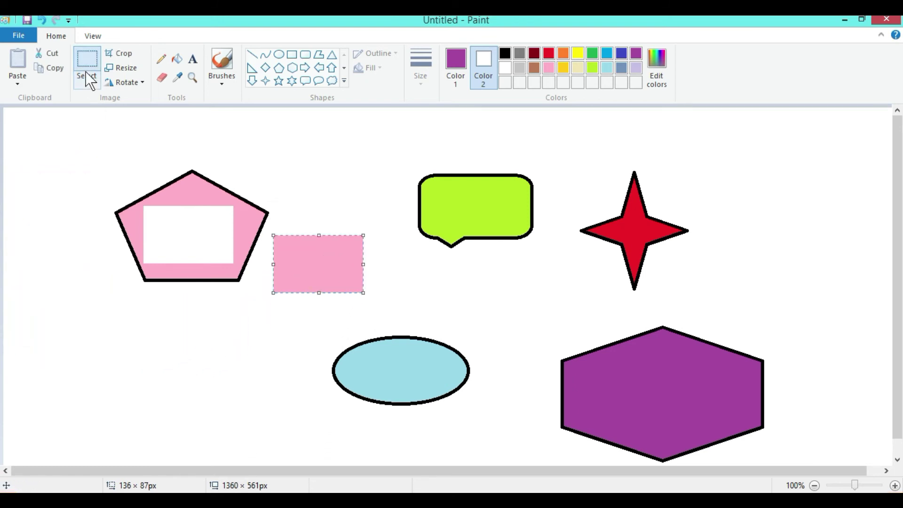
# Select the left part of the green callout with a free-form selection and move it below and left of the pentagon.
pyautogui.click(87, 84)
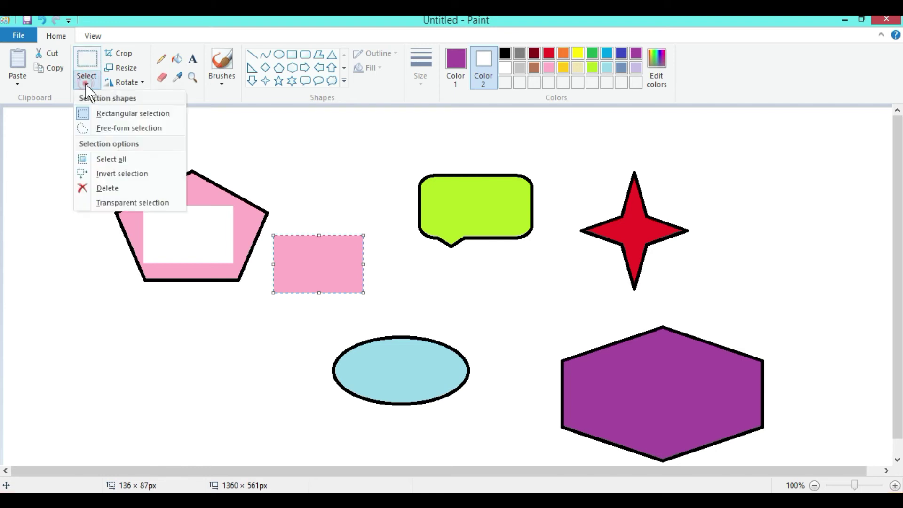
pyautogui.click(154, 128)
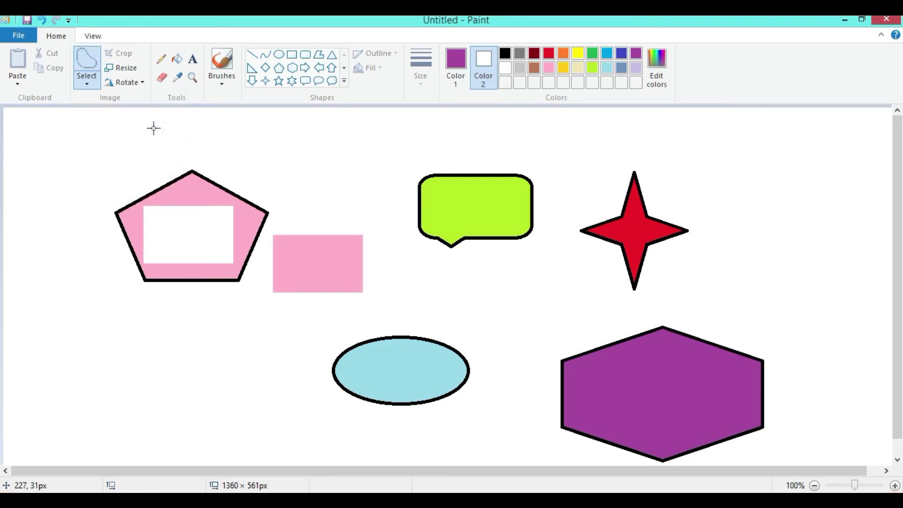
pyautogui.moveTo(440, 154)
pyautogui.mouseDown()
pyautogui.moveTo(413, 187)
pyautogui.moveTo(410, 235)
pyautogui.moveTo(427, 253)
pyautogui.moveTo(473, 259)
pyautogui.moveTo(486, 169)
pyautogui.moveTo(459, 136)
pyautogui.moveTo(440, 157)
pyautogui.mouseUp()
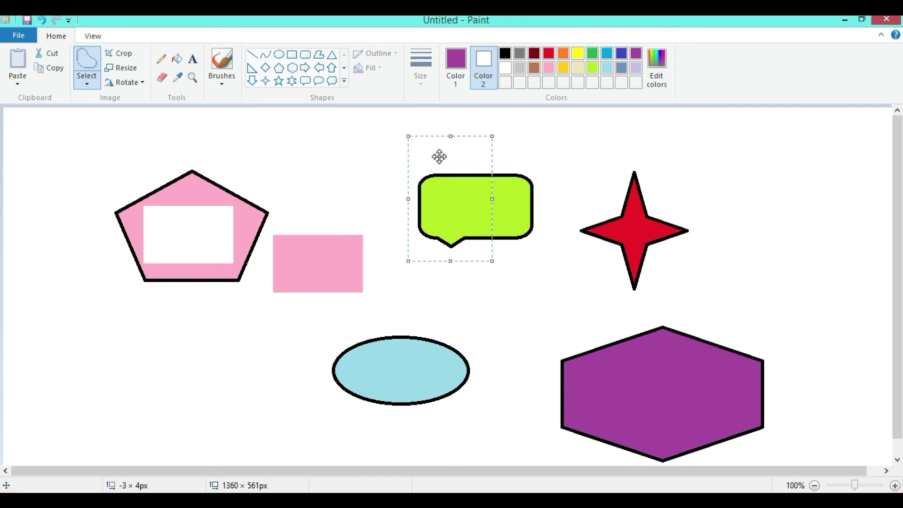
pyautogui.click(447, 205)
pyautogui.moveTo(449, 200); pyautogui.dragTo(86, 335)
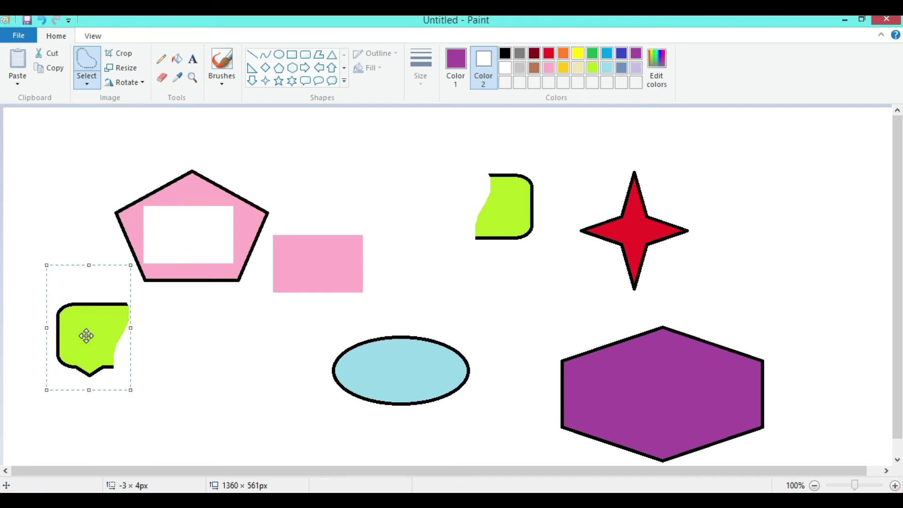
# Select the entire picture, move it around on the canvas and undo the move.
pyautogui.click(89, 85)
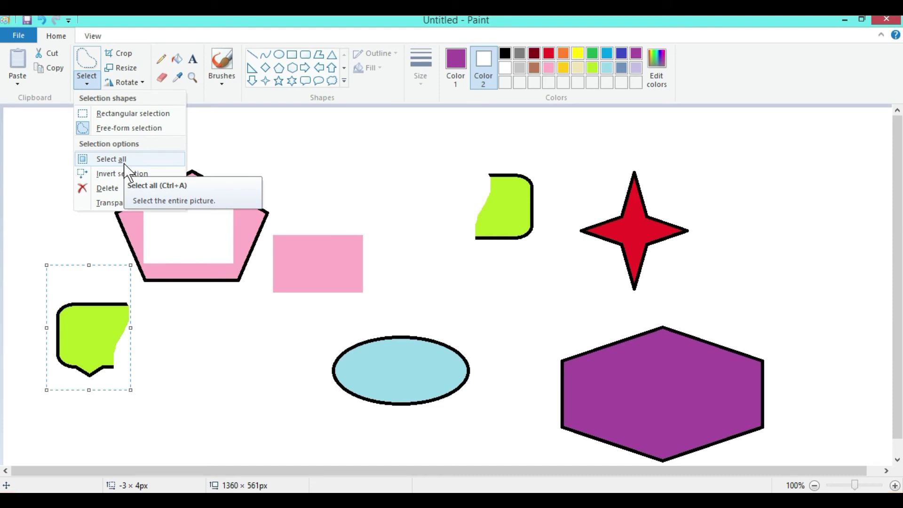
pyautogui.click(124, 164)
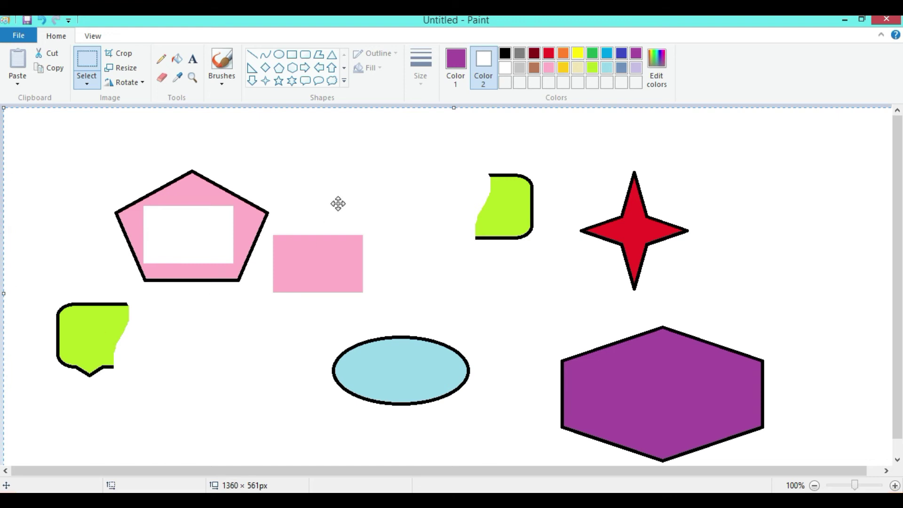
pyautogui.moveTo(364, 155); pyautogui.dragTo(451, 135)
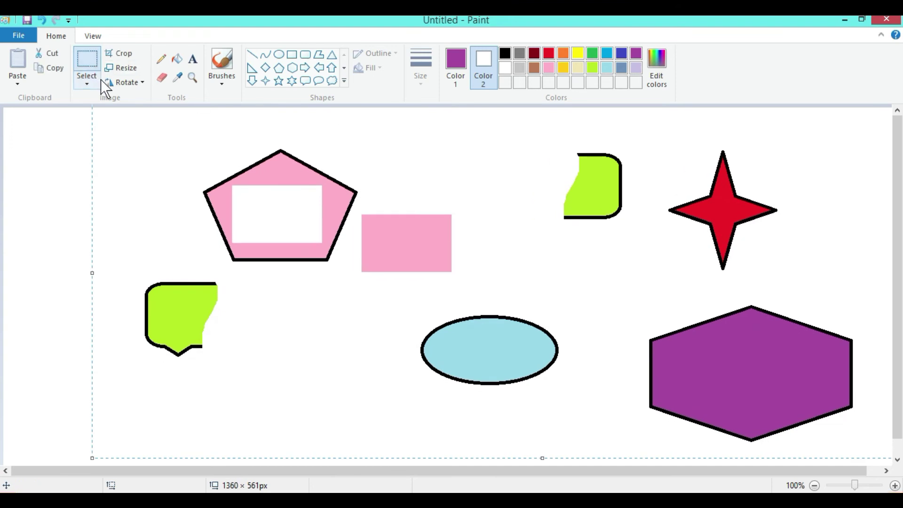
pyautogui.moveTo(156, 164); pyautogui.dragTo(92, 165)
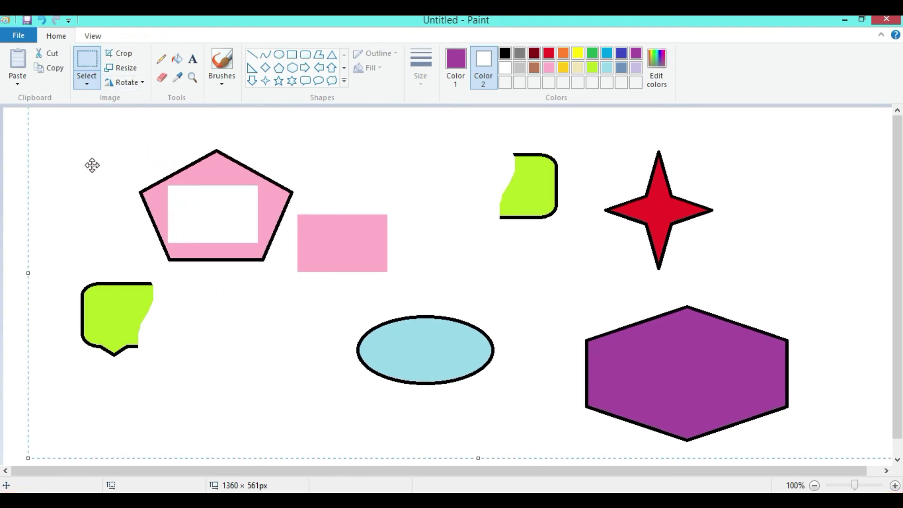
pyautogui.hotkey('ctrl', 'z')
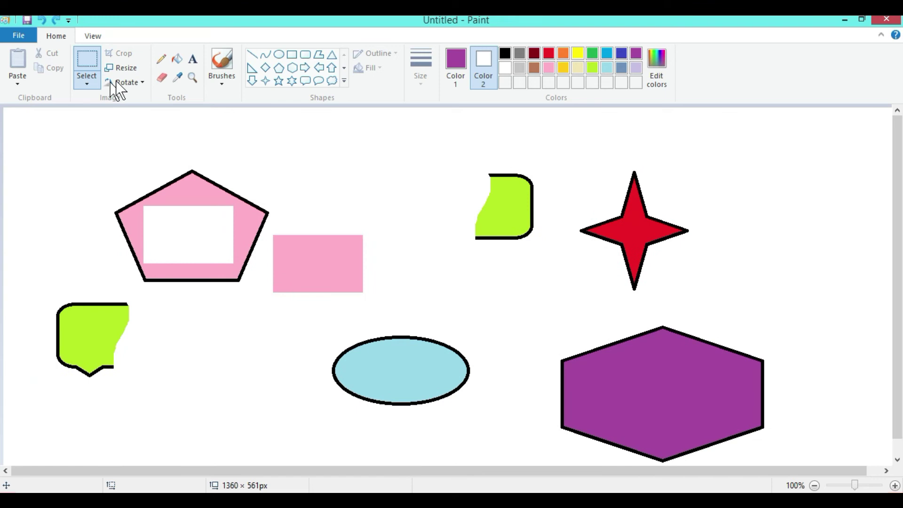
# Outline the larger part of the blue ellipse with a free-form selection and invert the selection.
pyautogui.click(87, 79)
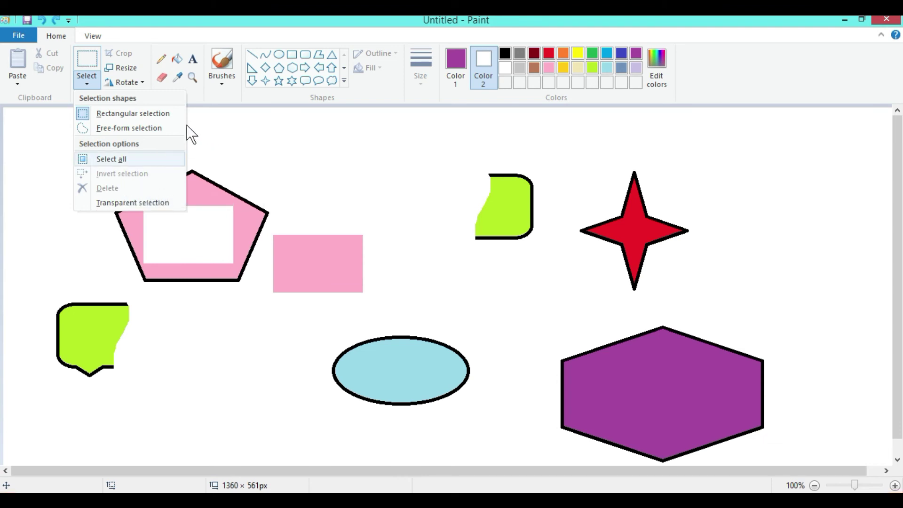
pyautogui.click(150, 128)
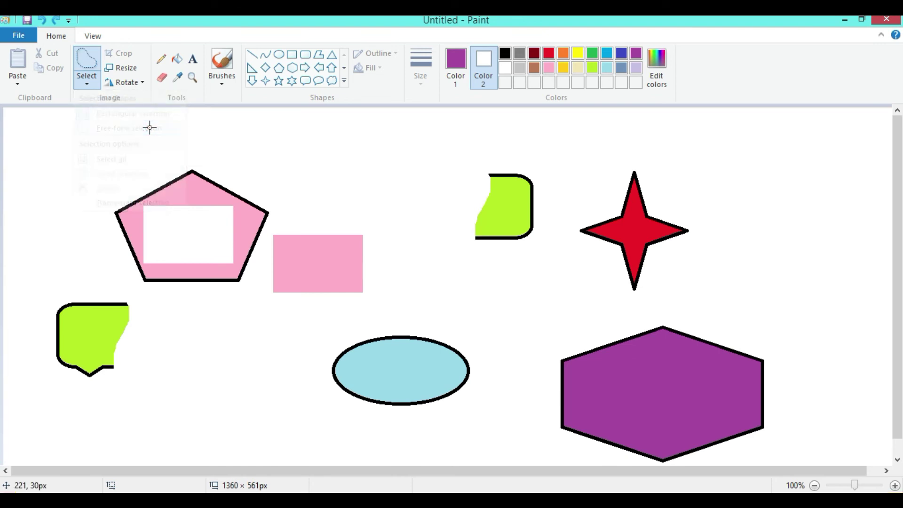
pyautogui.moveTo(358, 324)
pyautogui.mouseDown()
pyautogui.moveTo(327, 380)
pyautogui.moveTo(344, 413)
pyautogui.moveTo(420, 429)
pyautogui.moveTo(425, 339)
pyautogui.moveTo(366, 310)
pyautogui.moveTo(357, 325)
pyautogui.mouseUp()
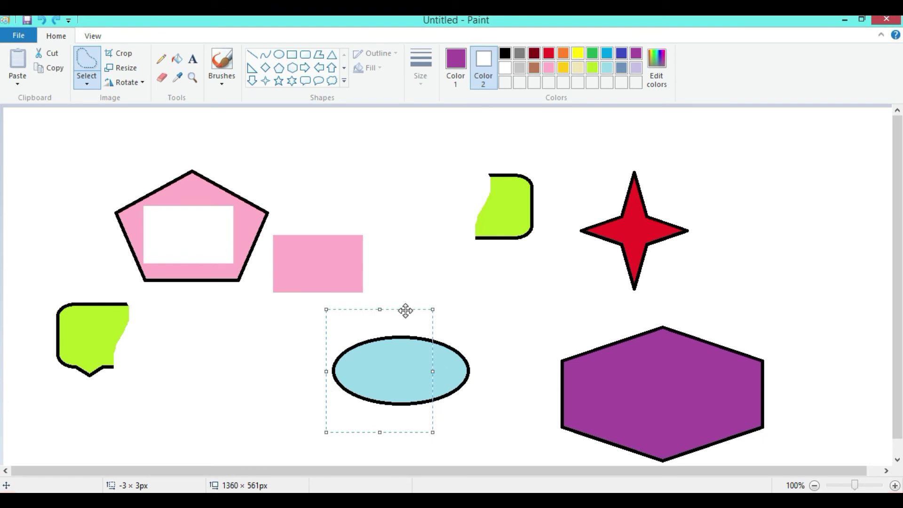
pyautogui.click(87, 84)
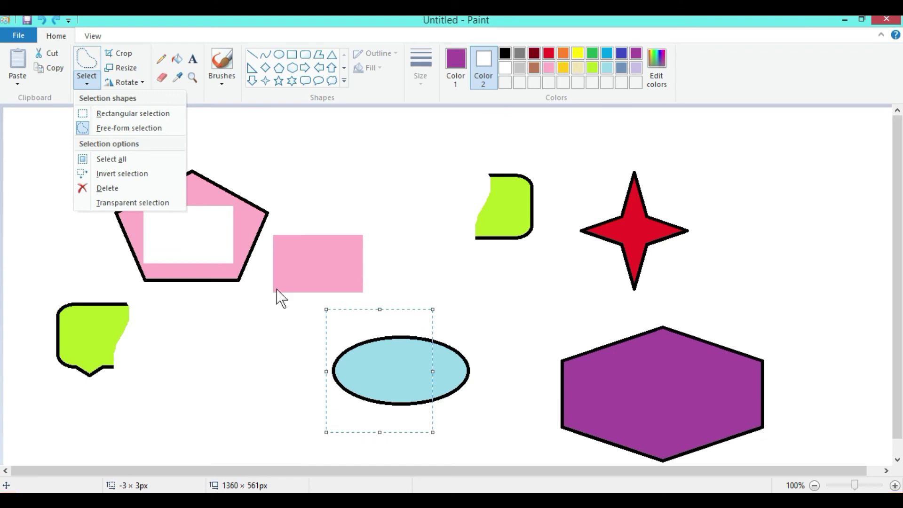
pyautogui.click(122, 174)
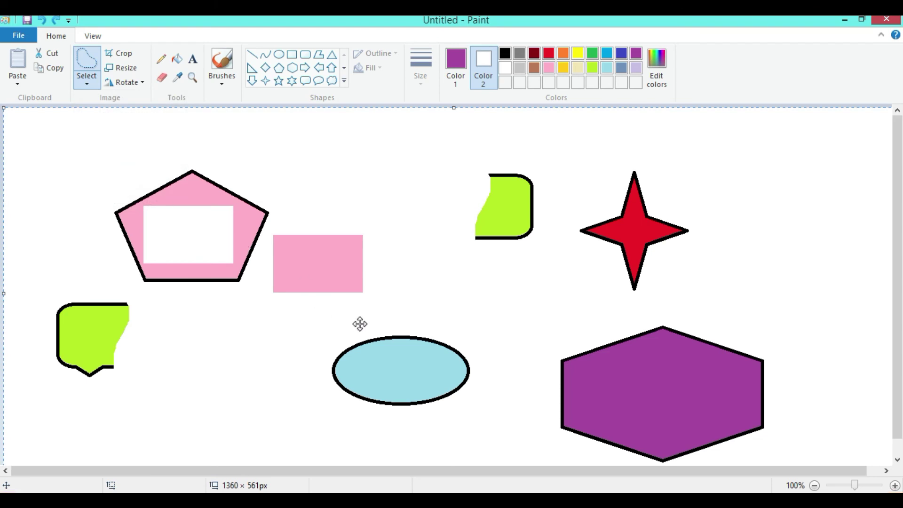
# Move the inverted selection away from the ellipse, bring it back to nearly its starting place and deselect it.
pyautogui.moveTo(322, 176); pyautogui.dragTo(479, 186)
pyautogui.moveTo(374, 207); pyautogui.dragTo(323, 175)
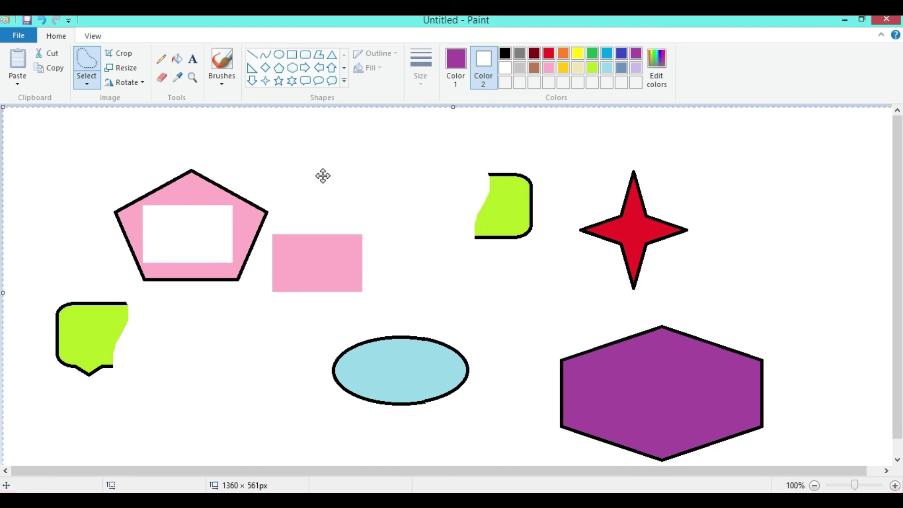
pyautogui.click(93, 158)
pyautogui.click(264, 165)
# Outline the lower part of the red star with a free-form selection and invert the selection.
pyautogui.click(85, 82)
pyautogui.click(106, 127)
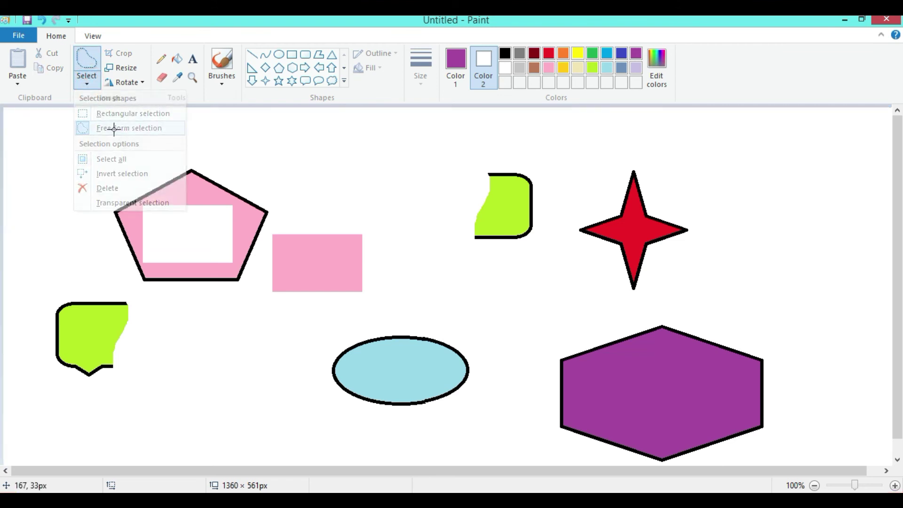
pyautogui.moveTo(631, 216)
pyautogui.mouseDown()
pyautogui.moveTo(568, 226)
pyautogui.moveTo(571, 249)
pyautogui.moveTo(646, 287)
pyautogui.moveTo(705, 252)
pyautogui.moveTo(689, 216)
pyautogui.moveTo(633, 210)
pyautogui.mouseUp()
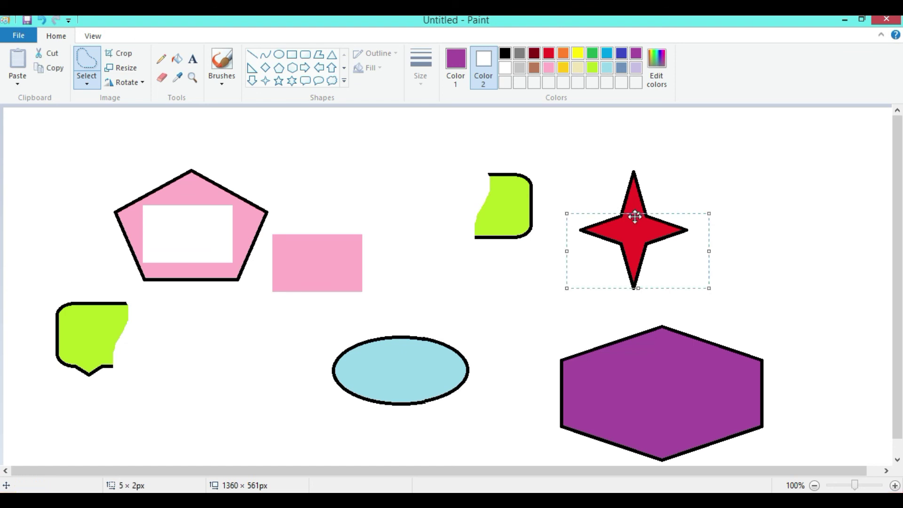
pyautogui.click(87, 81)
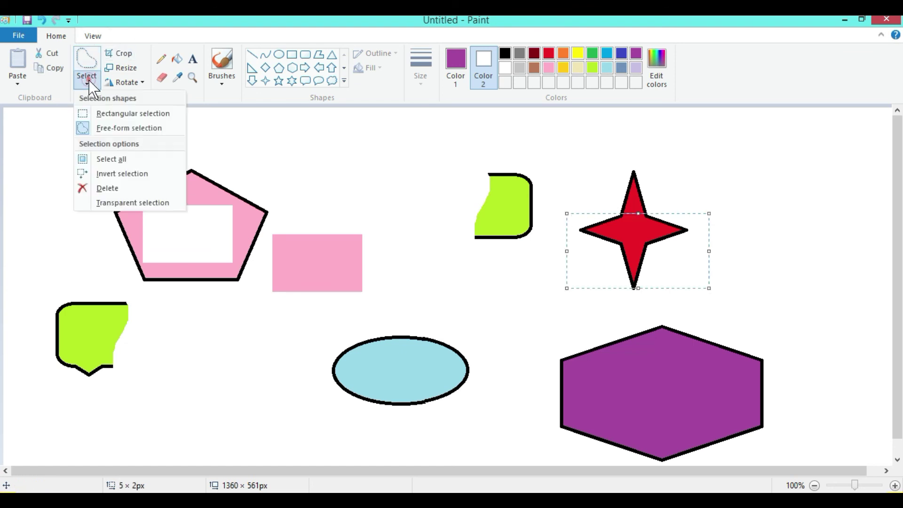
pyautogui.click(112, 172)
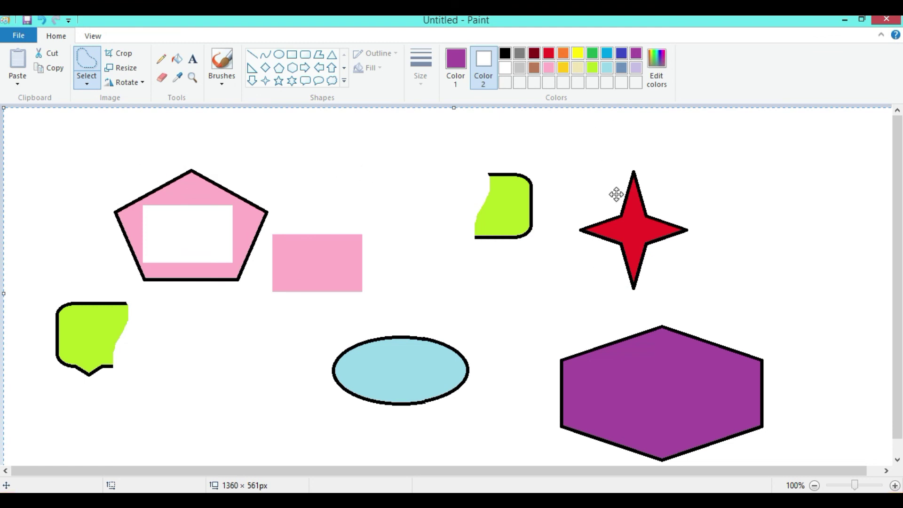
# Move the inverted selection away from the lower part of the star, shift it partway back and undo the move.
pyautogui.moveTo(410, 141); pyautogui.dragTo(318, 238)
pyautogui.moveTo(420, 259); pyautogui.dragTo(318, 340)
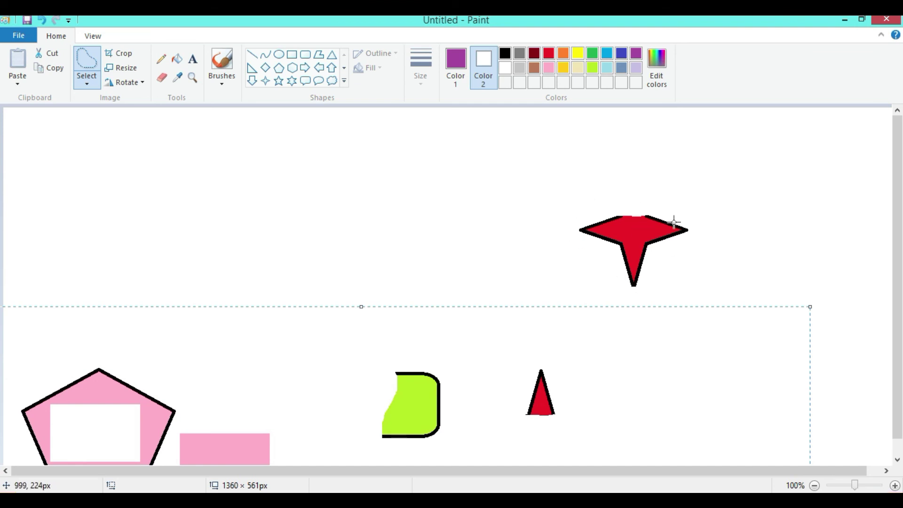
pyautogui.moveTo(327, 357); pyautogui.dragTo(436, 203)
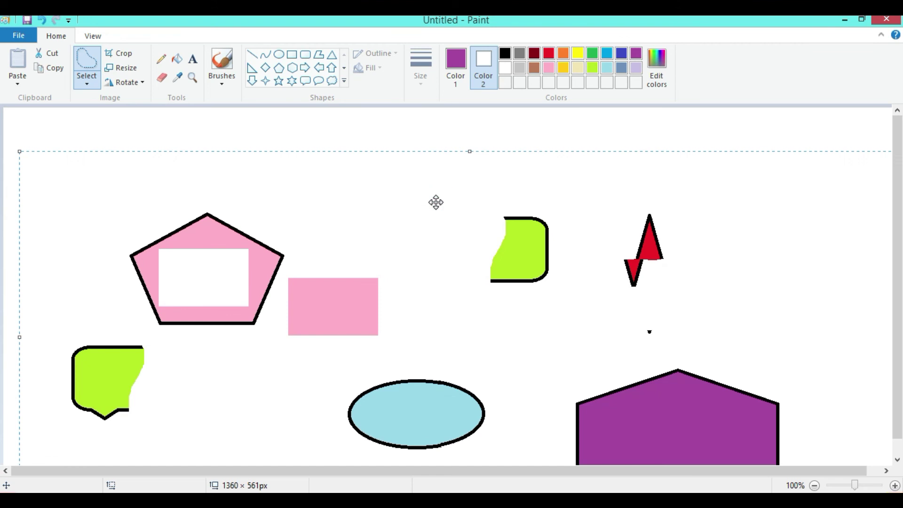
pyautogui.hotkey('ctrl', 'z')
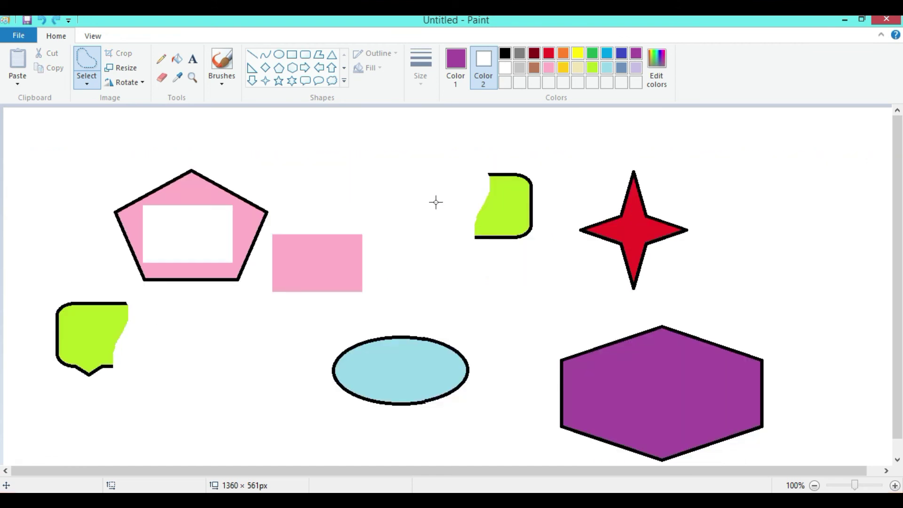
# Delete an area of about 236 × 230 px covering most of the purple hexagon with a rectangular selection.
pyautogui.click(93, 78)
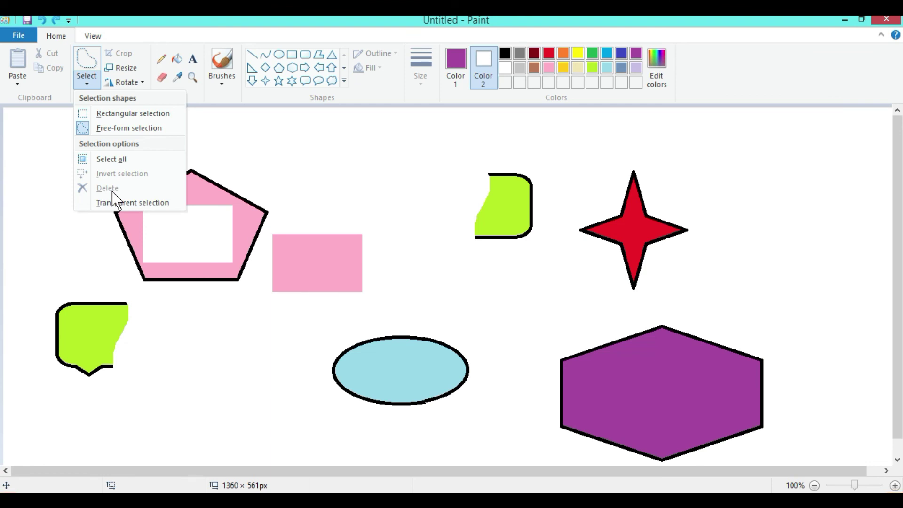
pyautogui.click(137, 108)
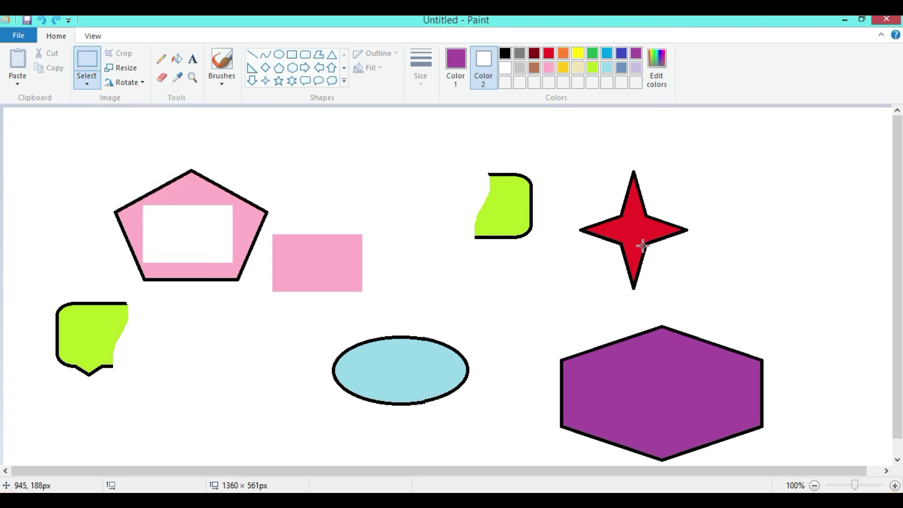
pyautogui.moveTo(560, 305); pyautogui.dragTo(715, 456)
pyautogui.rightClick(715, 456)
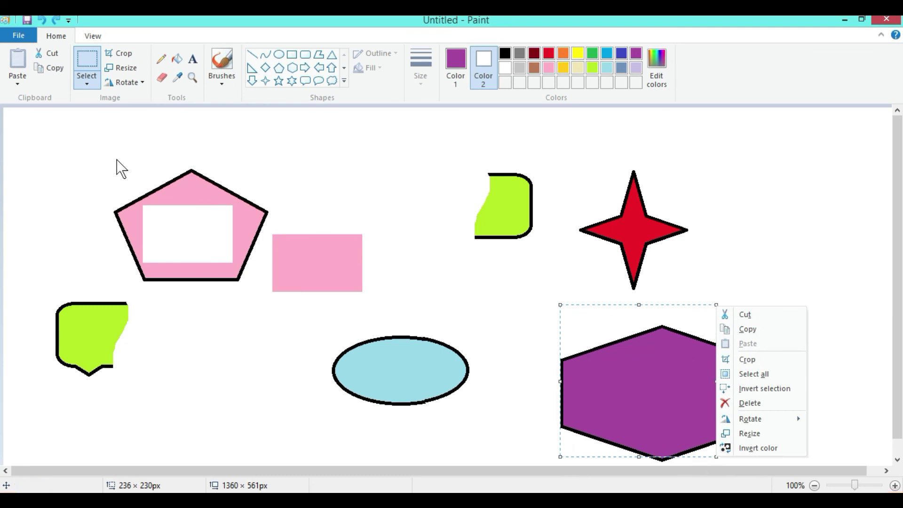
pyautogui.click(91, 73)
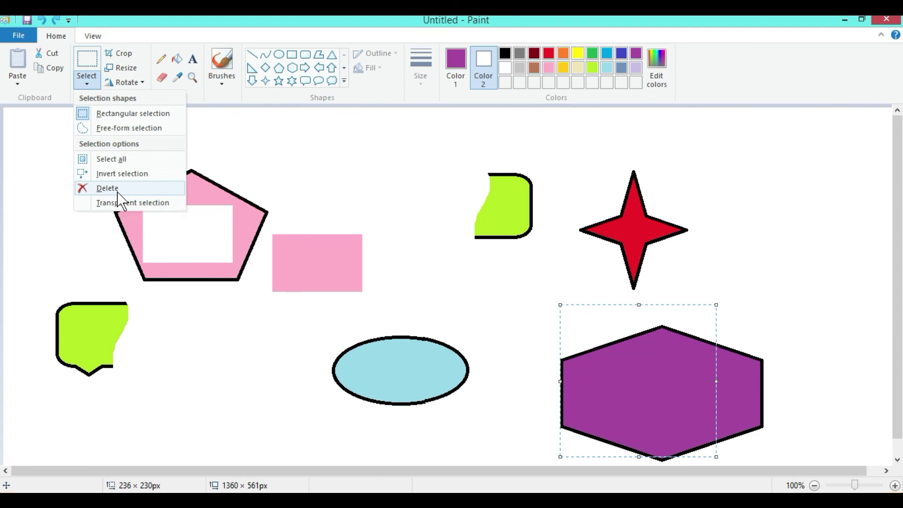
pyautogui.click(117, 191)
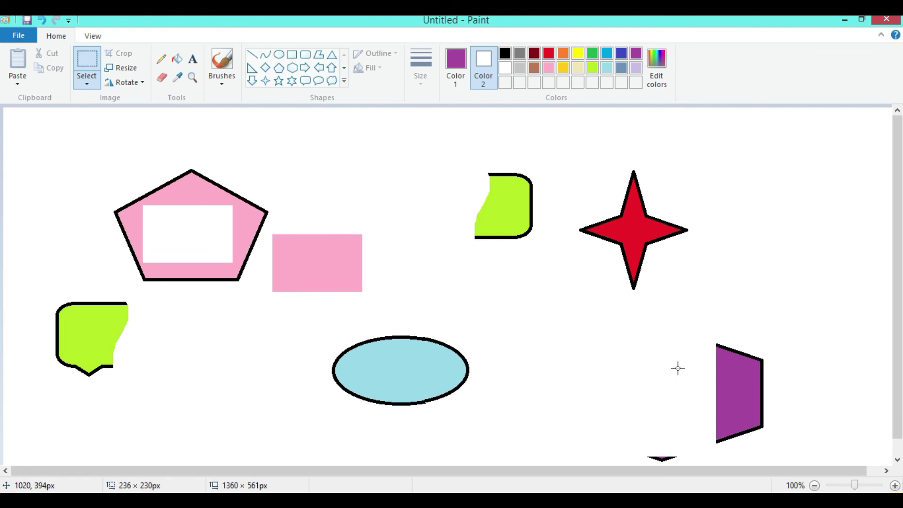
# Open the list of selection shapes and options.
pyautogui.click(87, 87)
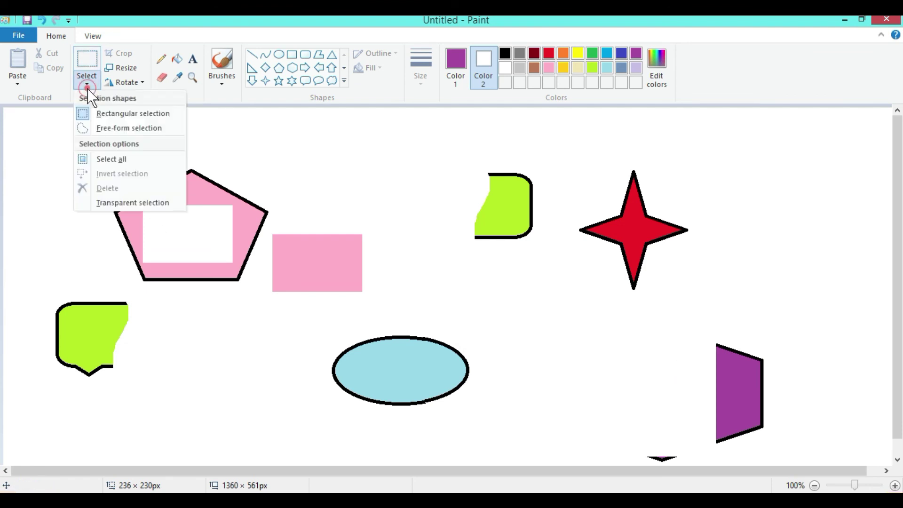